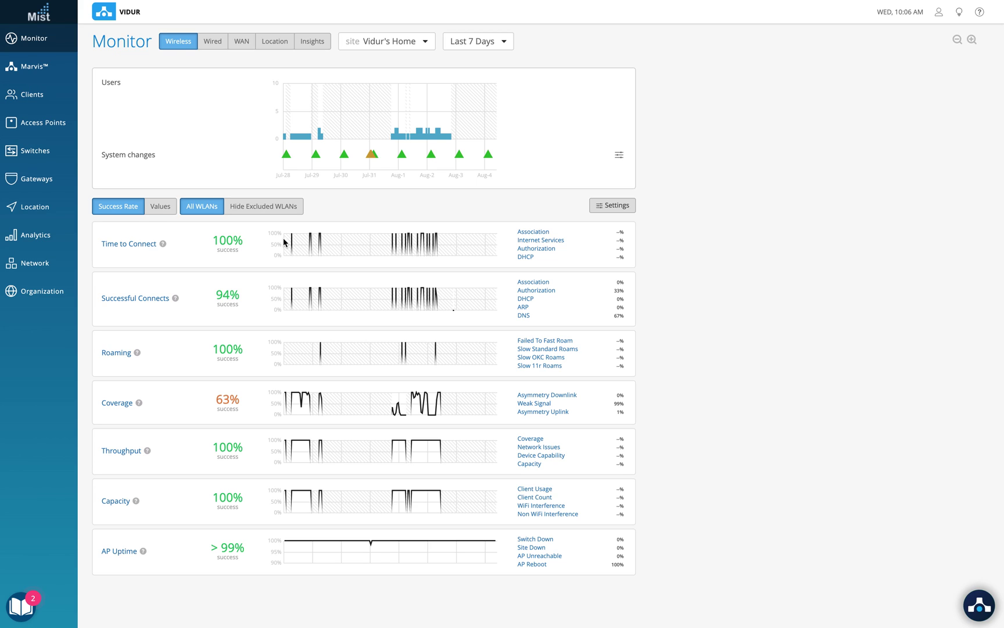
Step: Select the Study Room AP in Access Points and back out of the upgrade confirmation
mouse_move(34, 196)
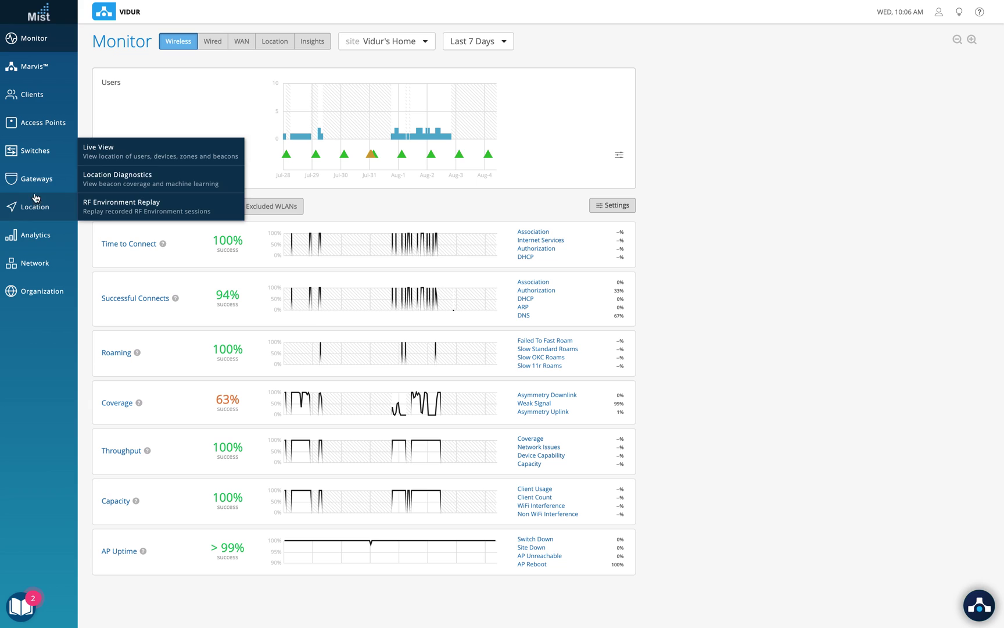
click(38, 124)
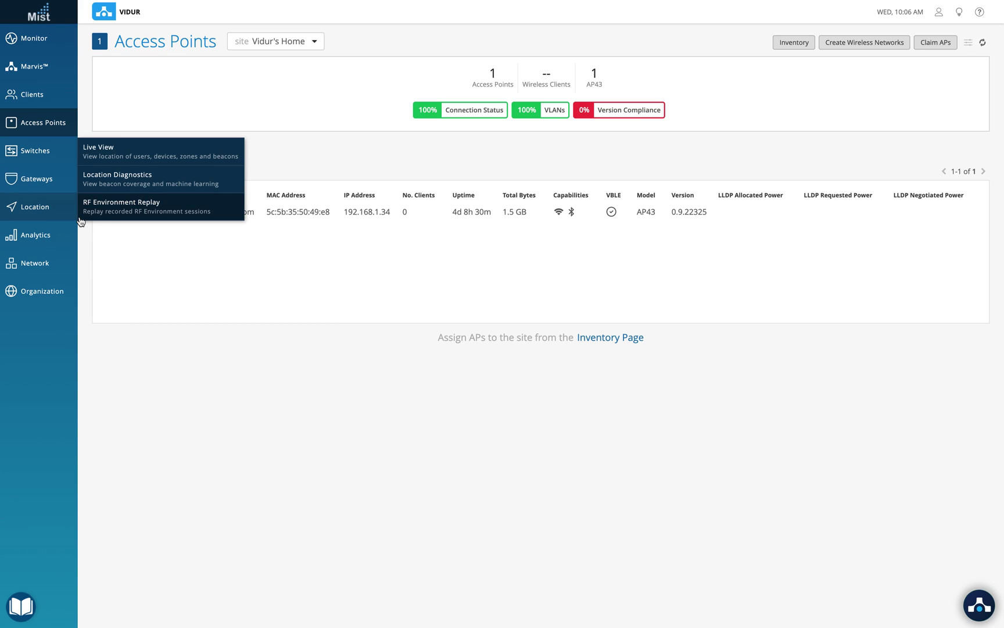
click(112, 211)
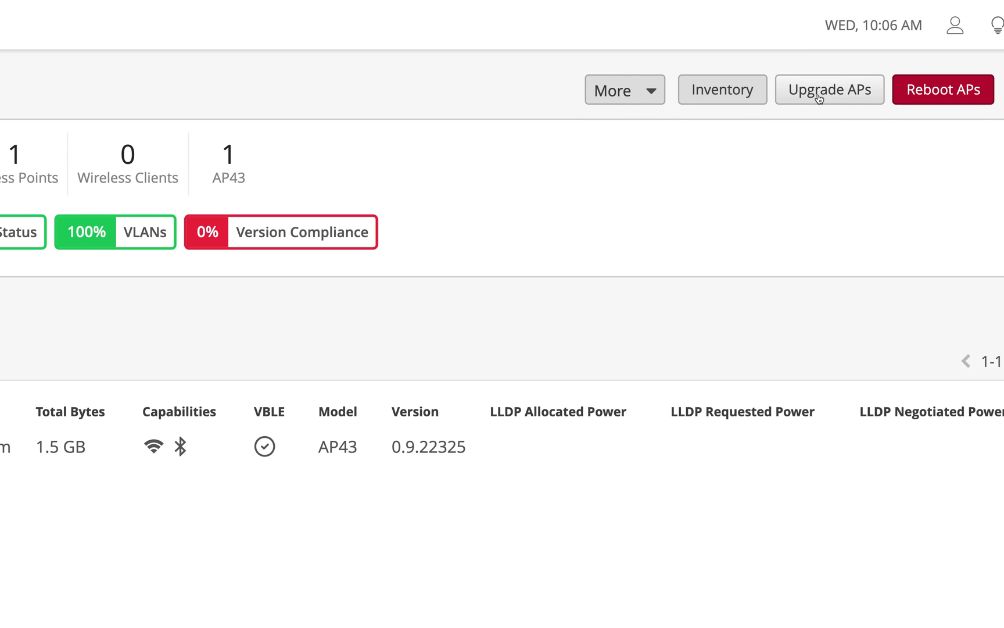
click(825, 93)
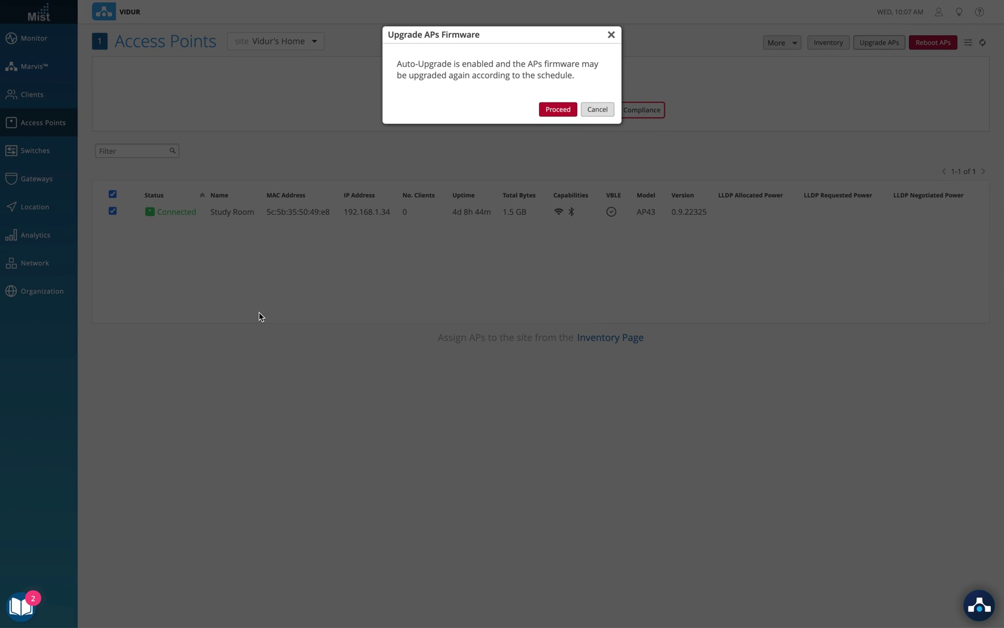
click(599, 110)
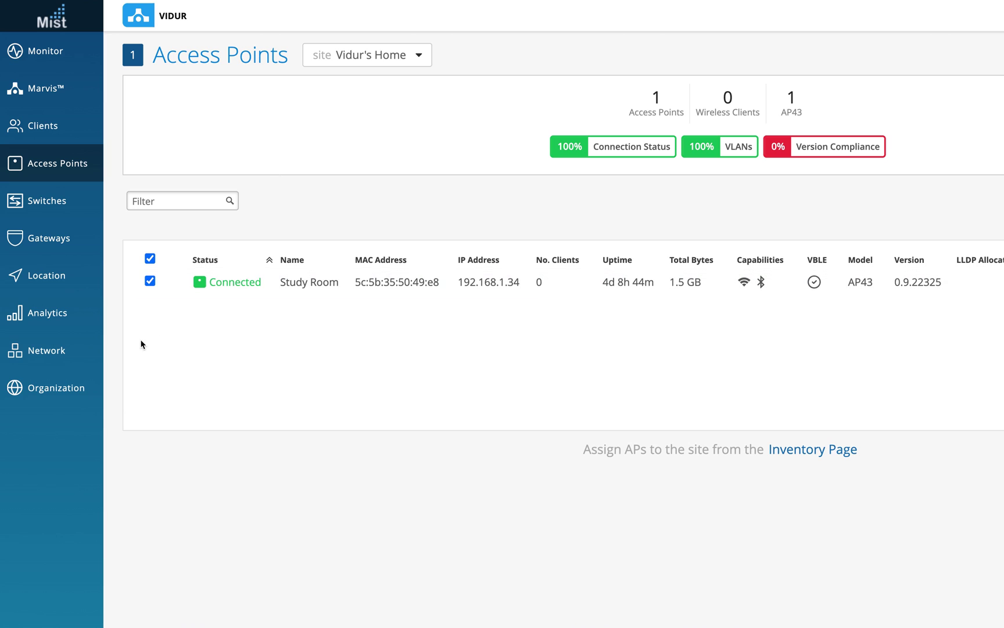
click(9, 388)
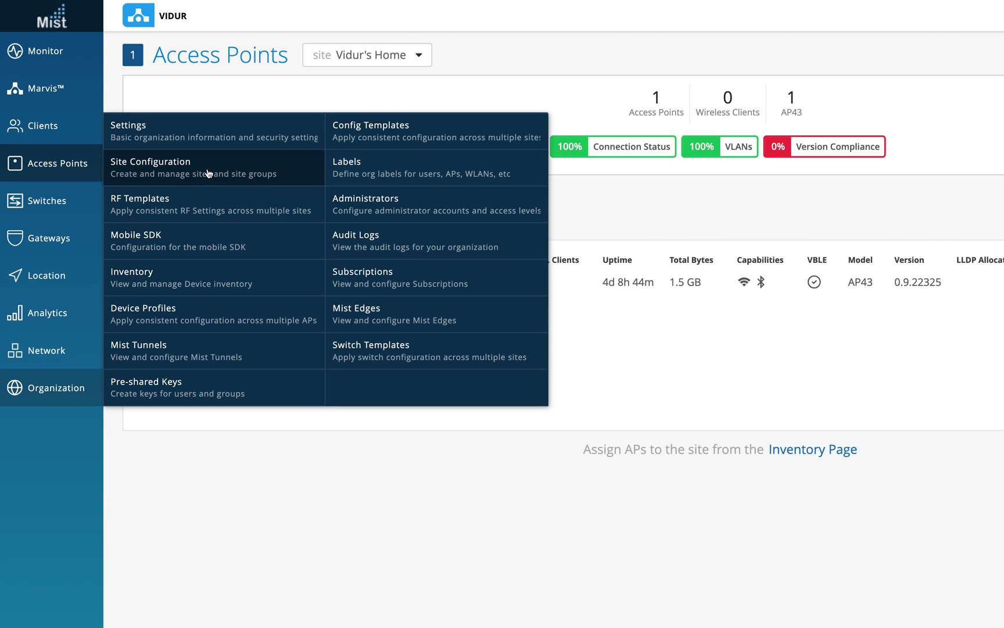
Step: Review Vidur's Home firmware settings: auto-upgrade enabled to rc2, Sundays at 2:00 am
click(173, 168)
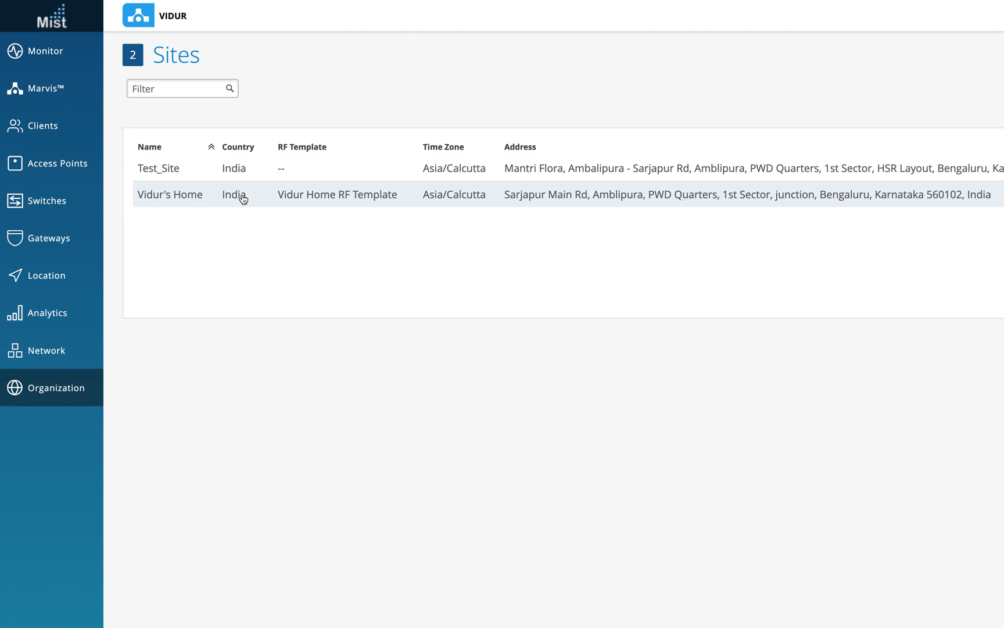
click(370, 197)
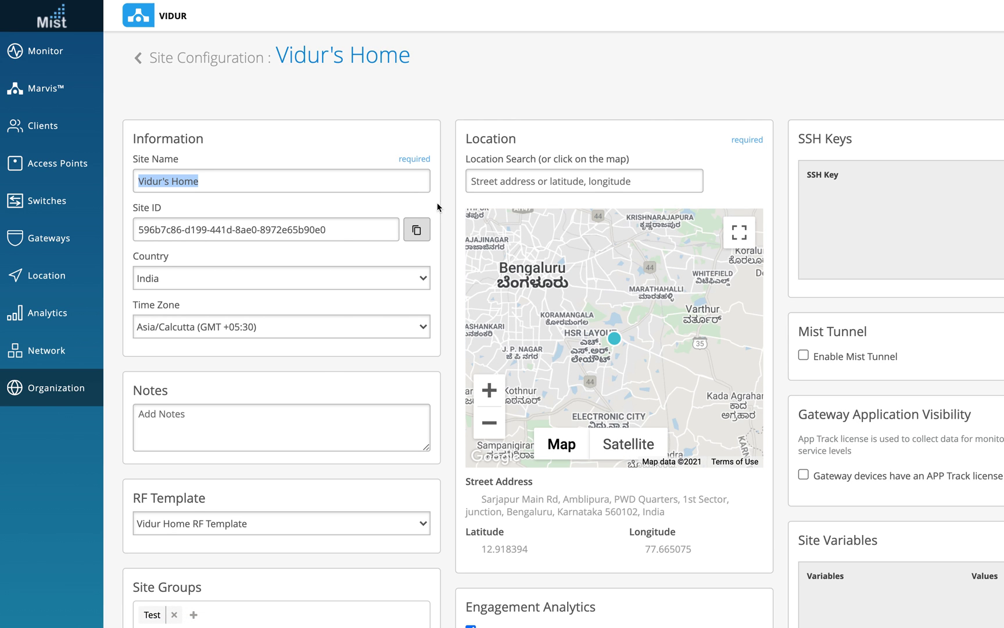
scroll(457, 213, down, 6)
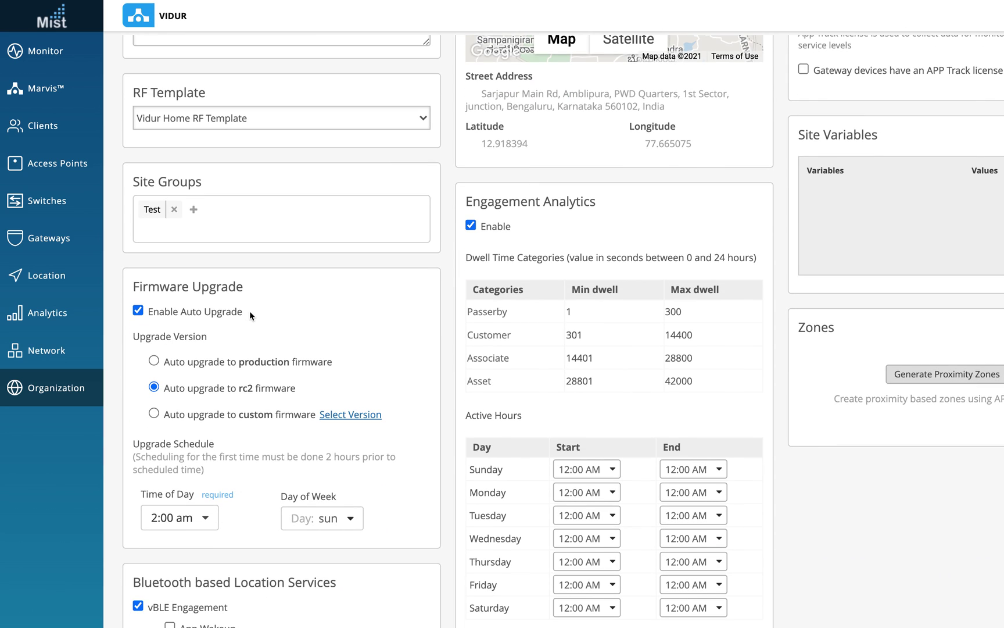
drag(249, 311, 150, 319)
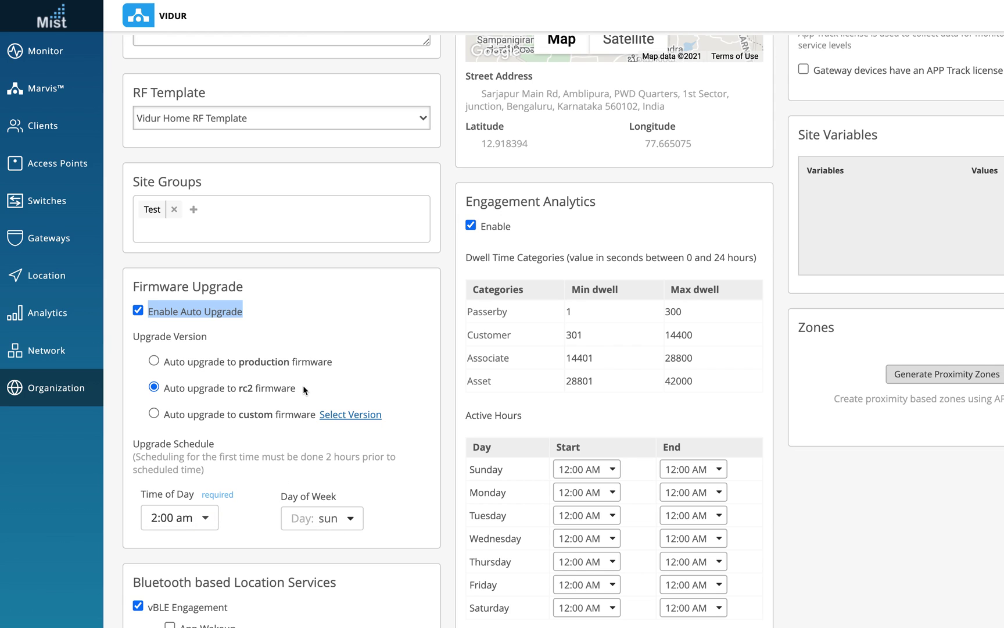
drag(303, 386, 179, 394)
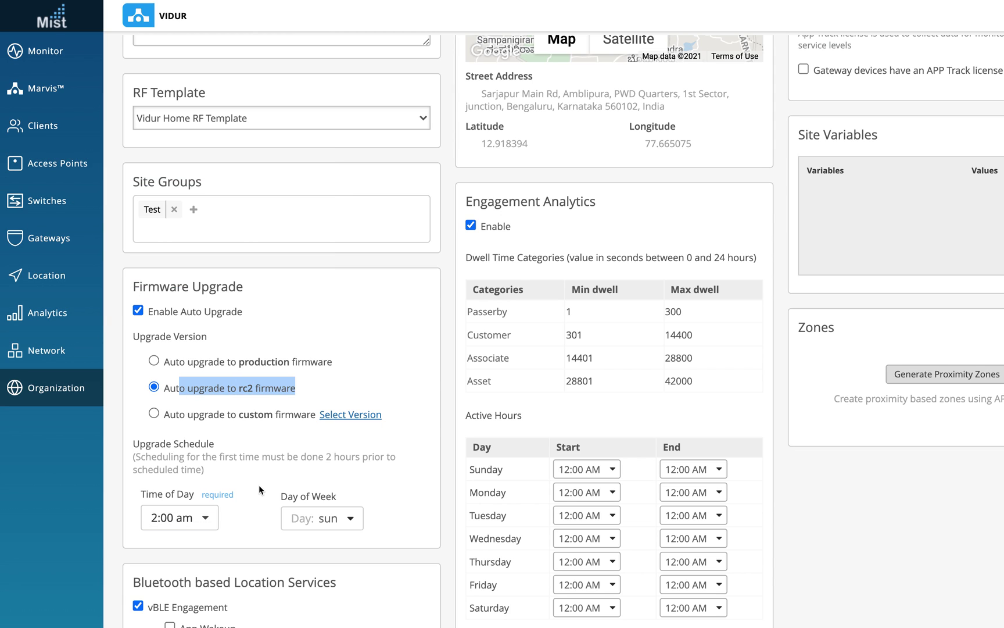
click(56, 168)
Step: Start a manual upgrade of the Study Room AP43, past the auto-upgrade warning, and view target versions
click(150, 281)
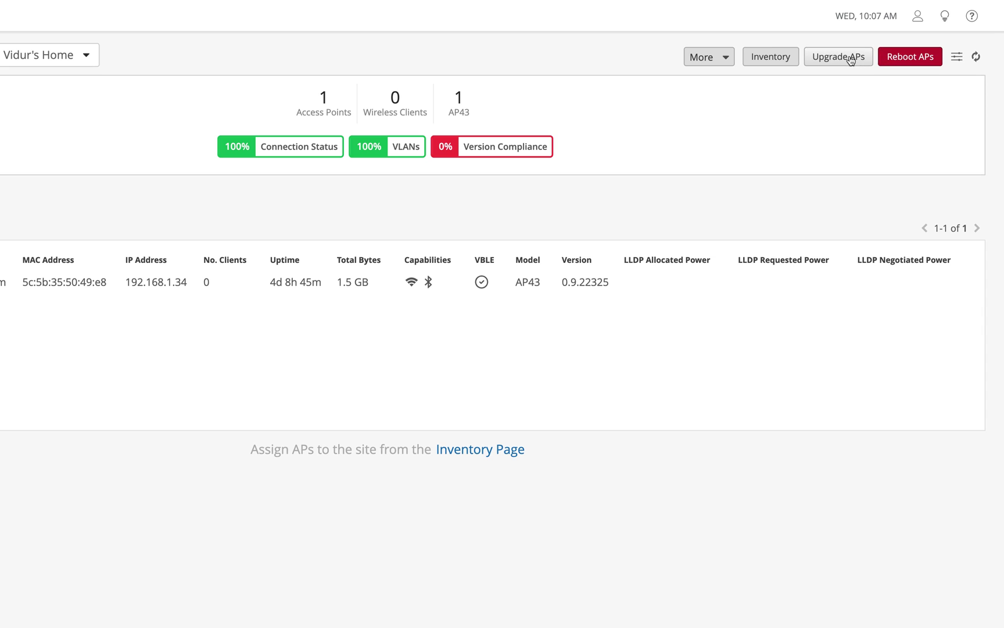
click(851, 58)
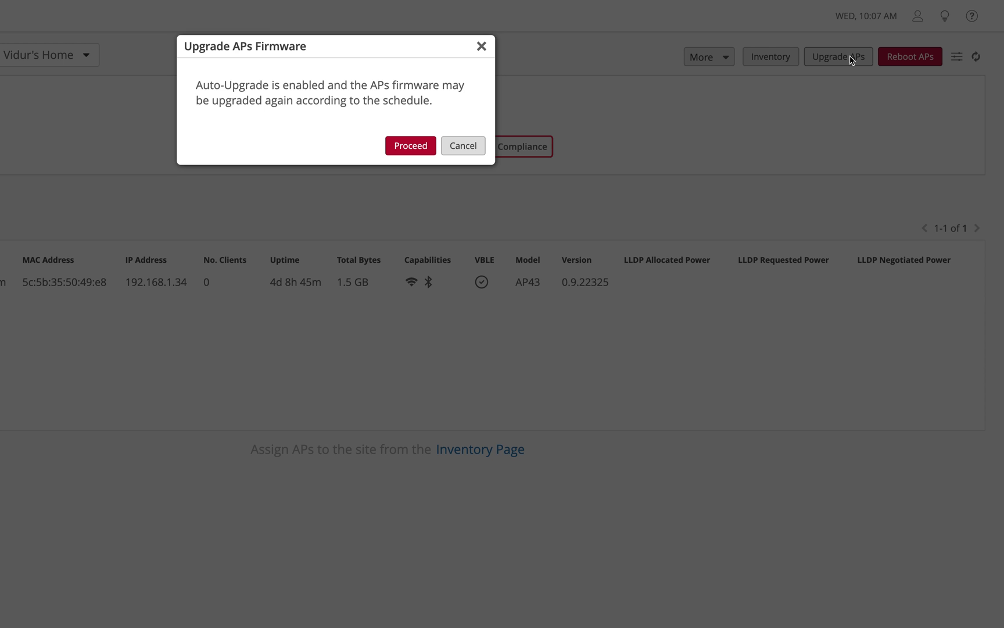
click(411, 150)
click(352, 150)
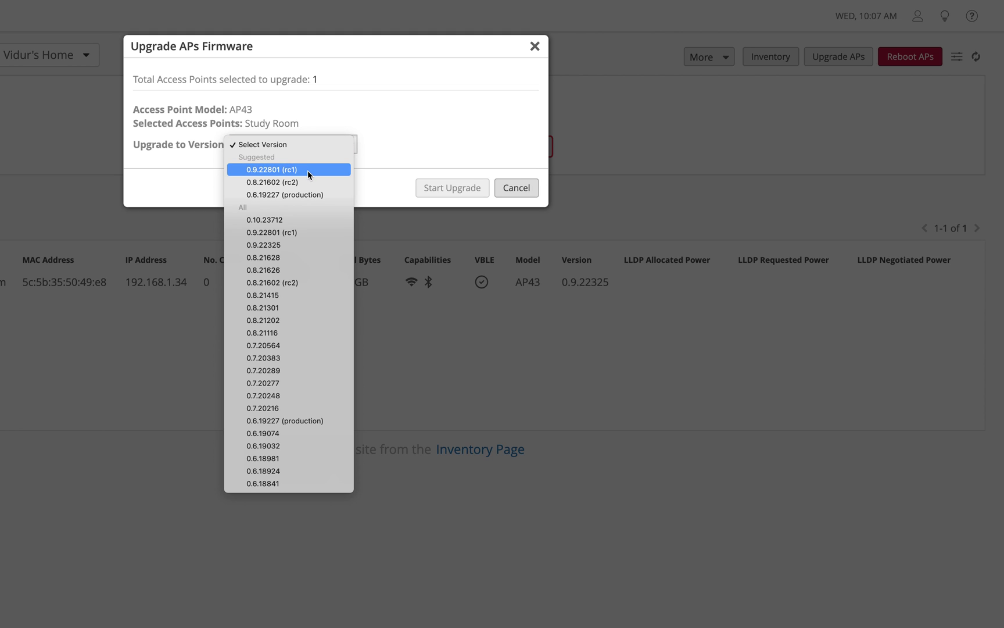
click(379, 179)
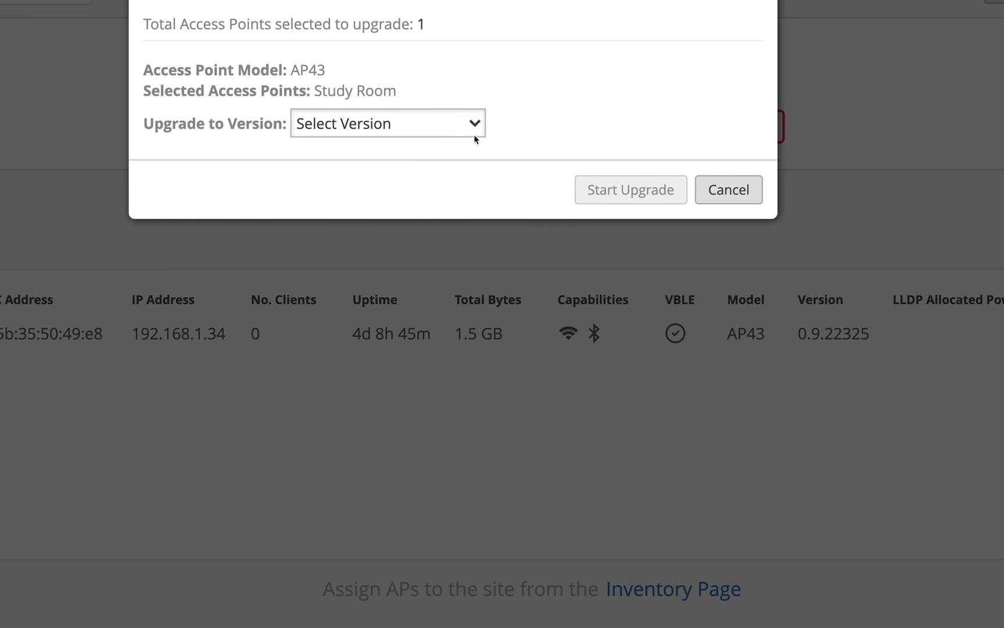
click(465, 128)
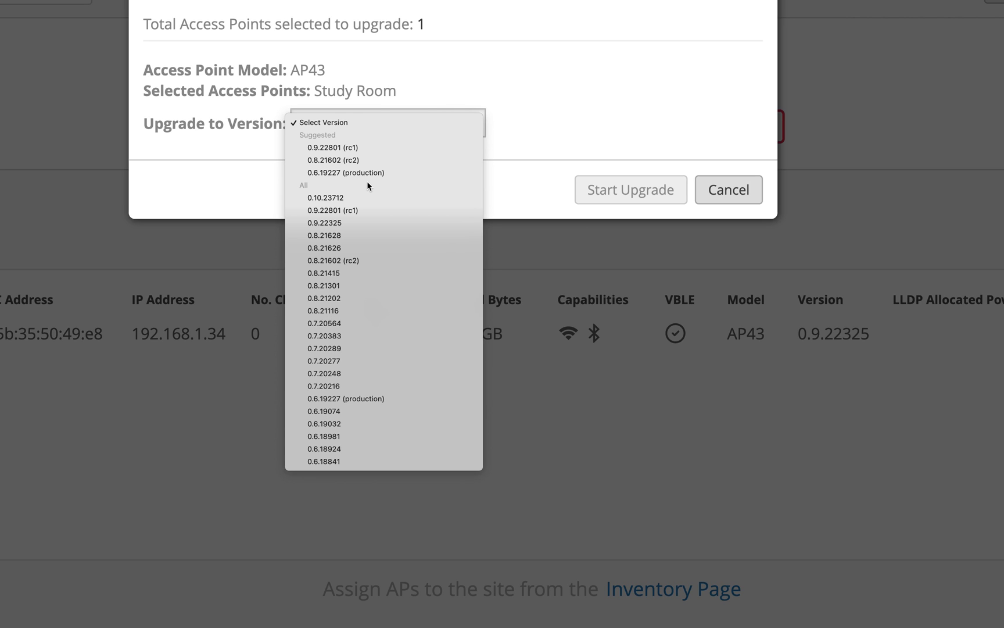
Step: Cancel the manual upgrade and show Vidur's Home Firmware Upgrade settings in Site Configuration
click(720, 195)
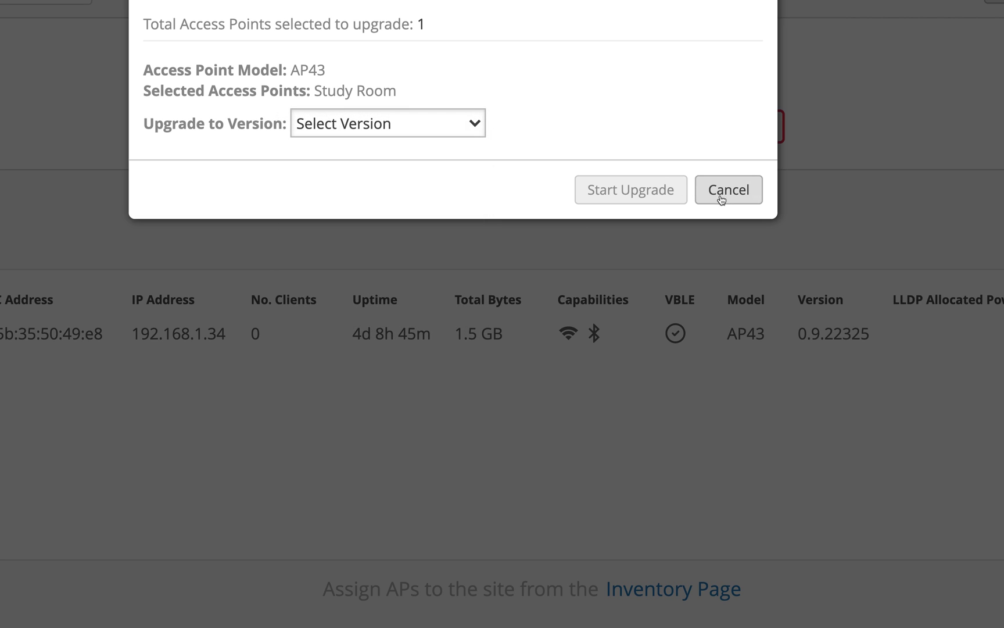
click(720, 195)
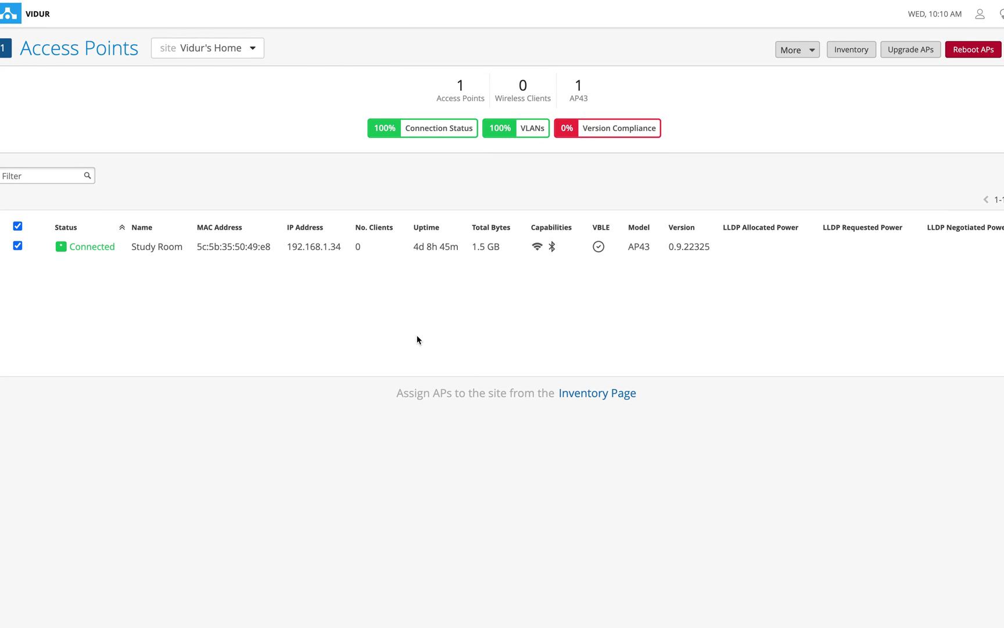
mouse_move(52, 341)
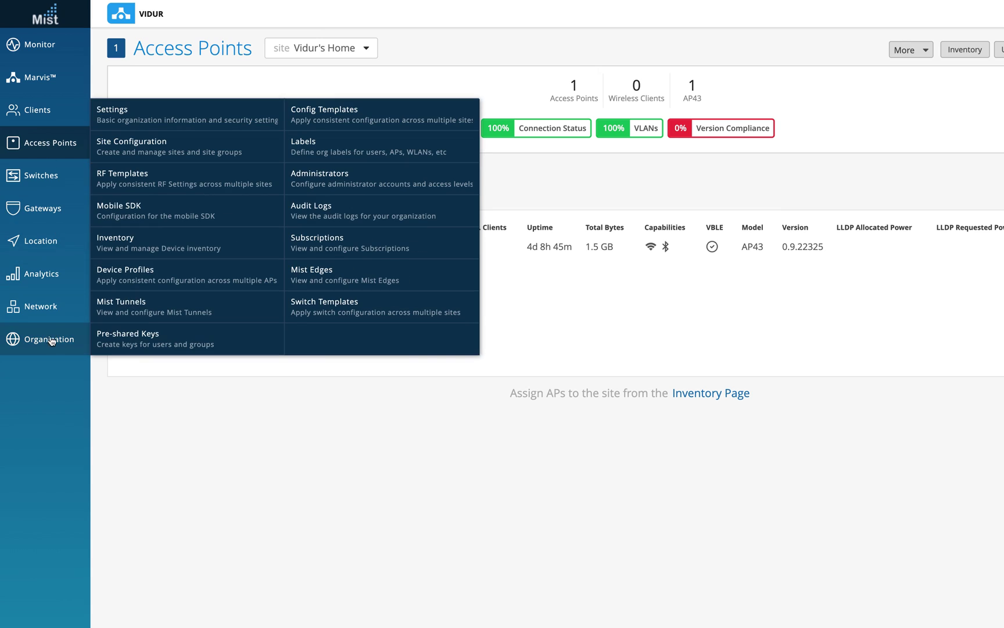
click(168, 154)
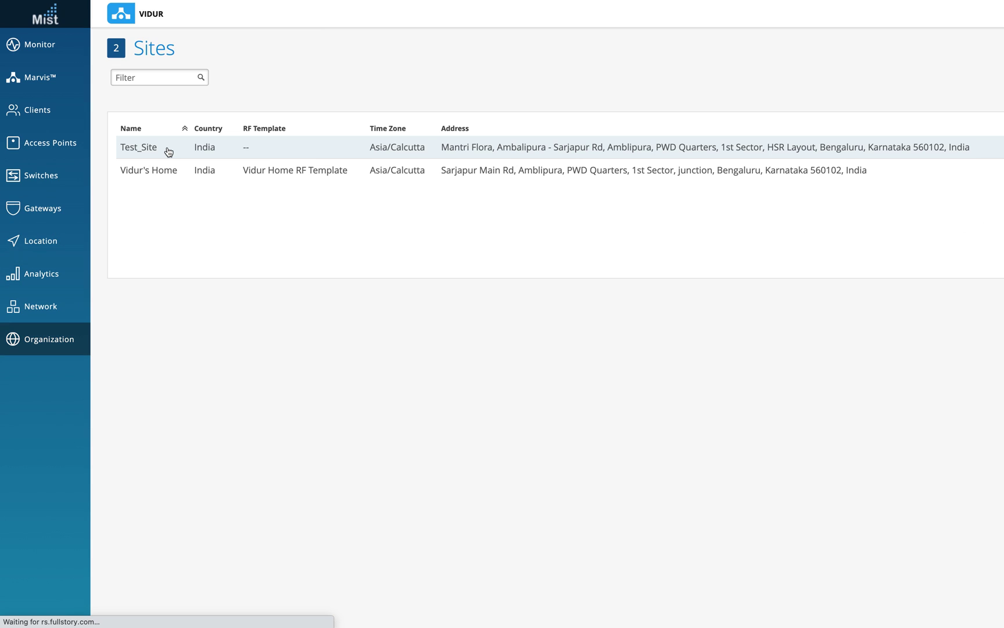
click(209, 173)
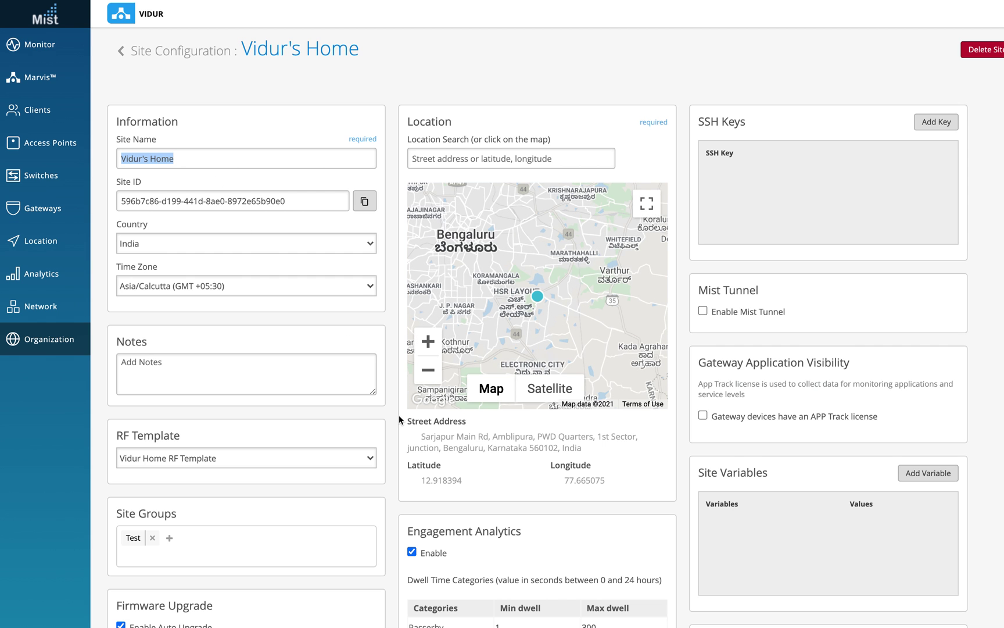
scroll(399, 415, down, 5)
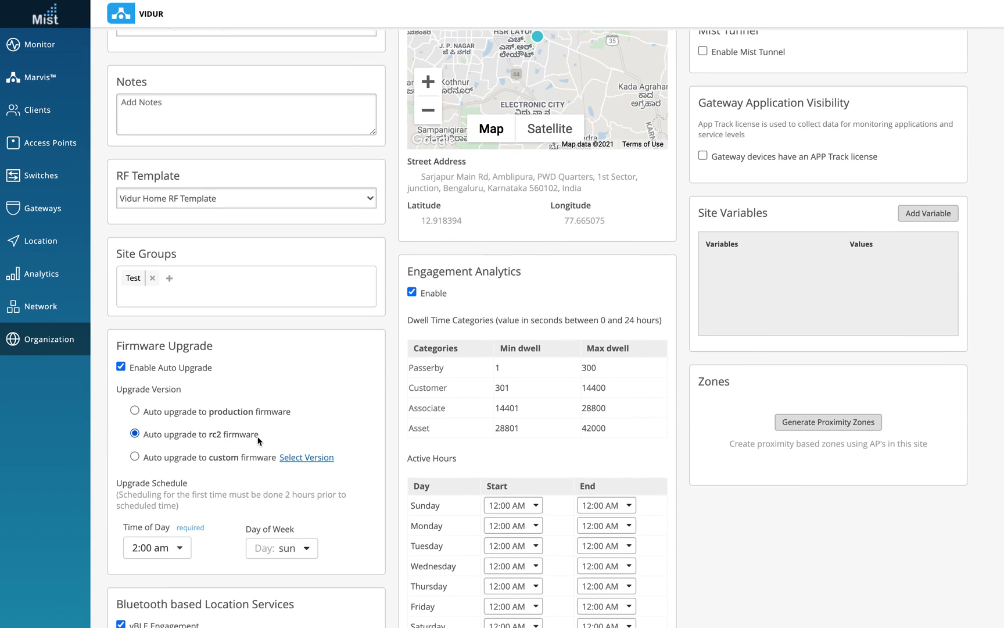
Step: Highlight the 'Auto upgrade to rc2 firmware' option in Vidur's Home settings
drag(259, 437, 168, 437)
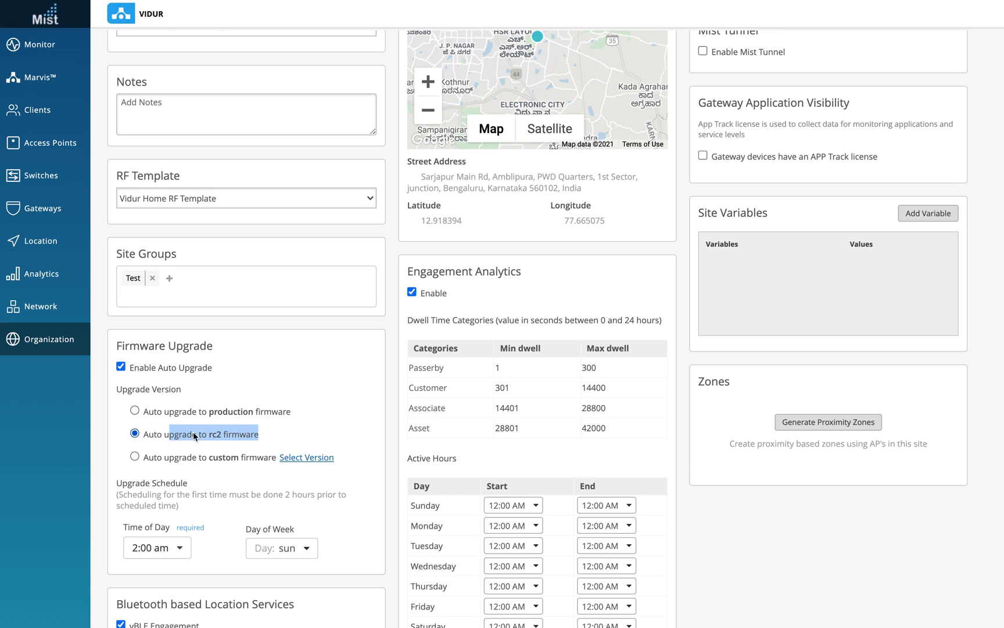
Step: Select the Study Room access point in Vidur's Home for a manual firmware upgrade
click(55, 149)
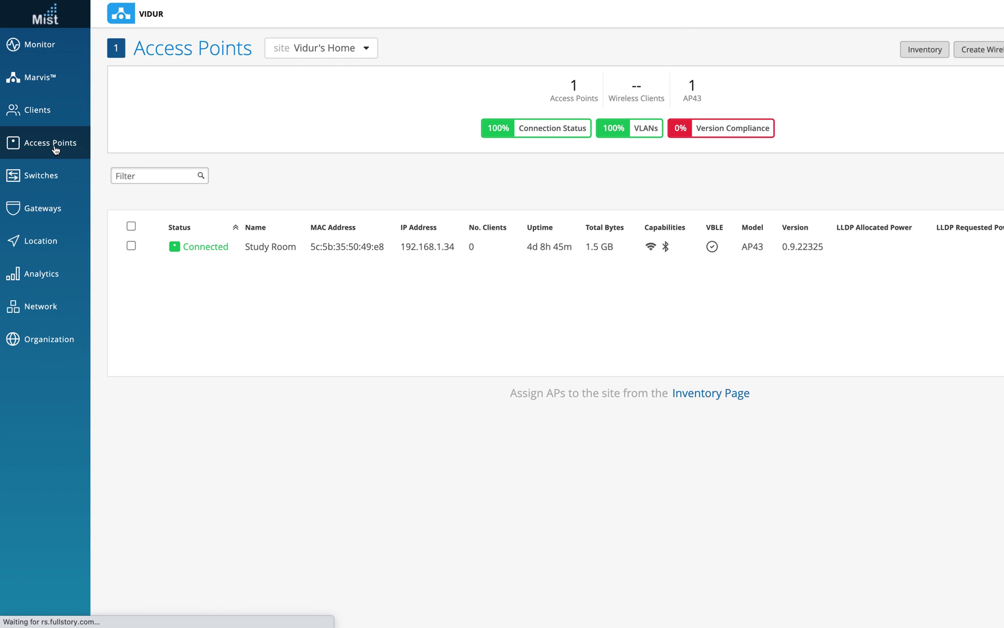
click(131, 245)
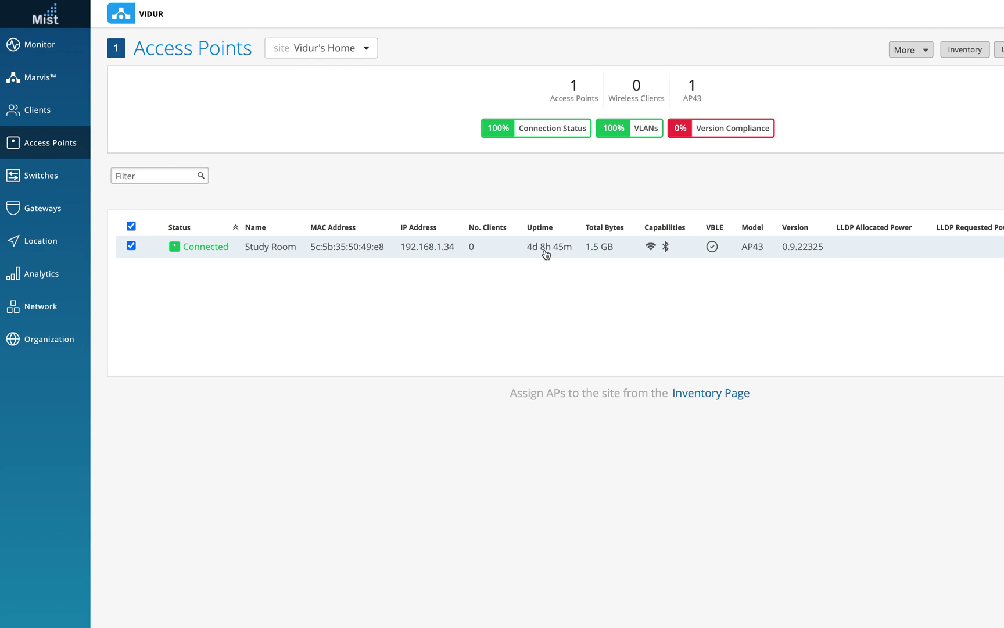
scroll(736, 181, right, 3)
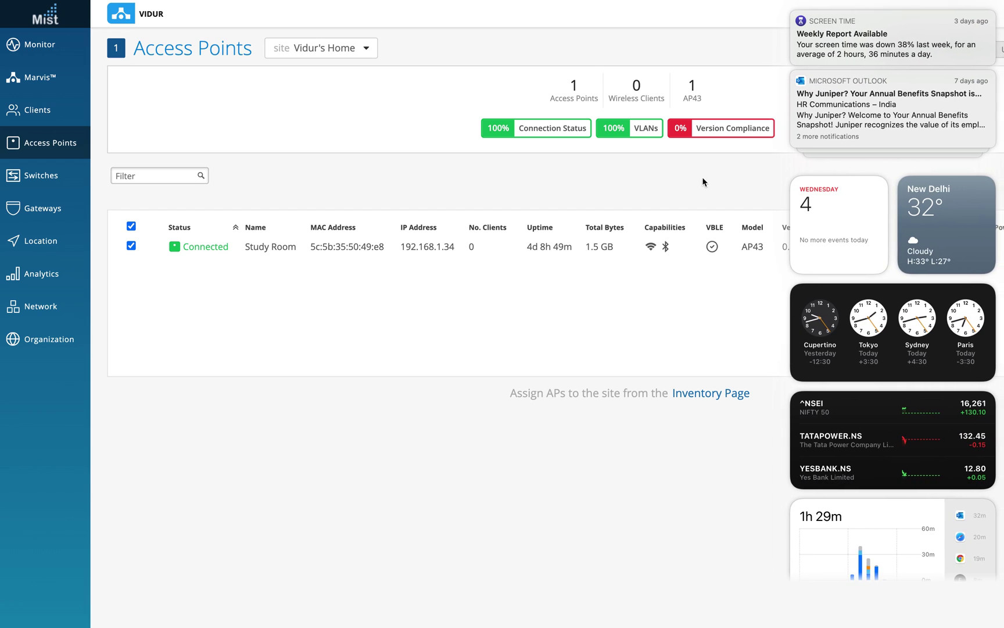
click(685, 179)
scroll(853, 167, right, 5)
click(857, 58)
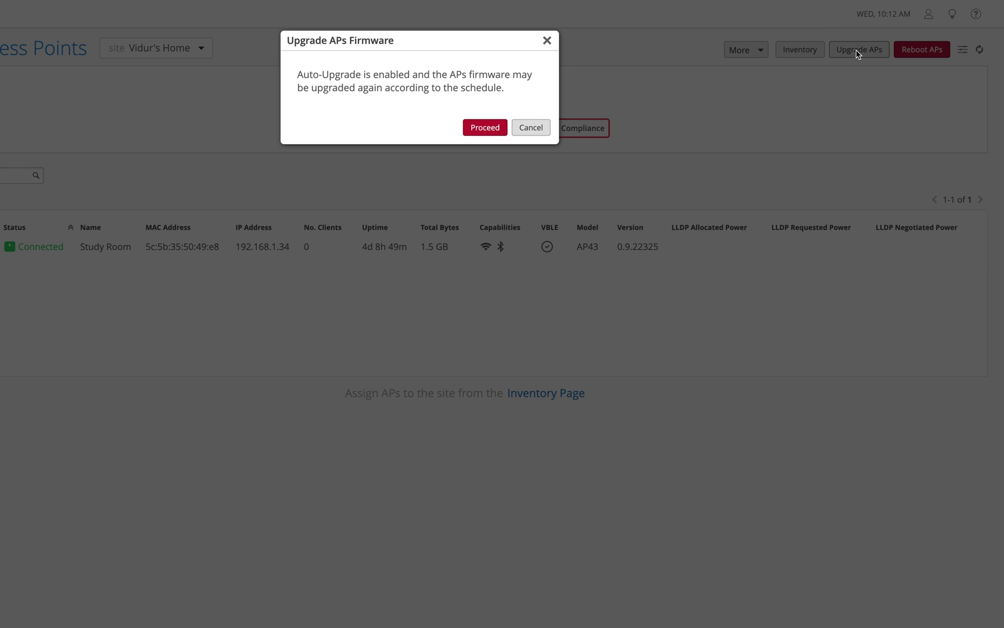
Step: Try target versions 0.8.21602 (rc2) and 0.9.22801 (rc1), then cancel without upgrading
click(480, 127)
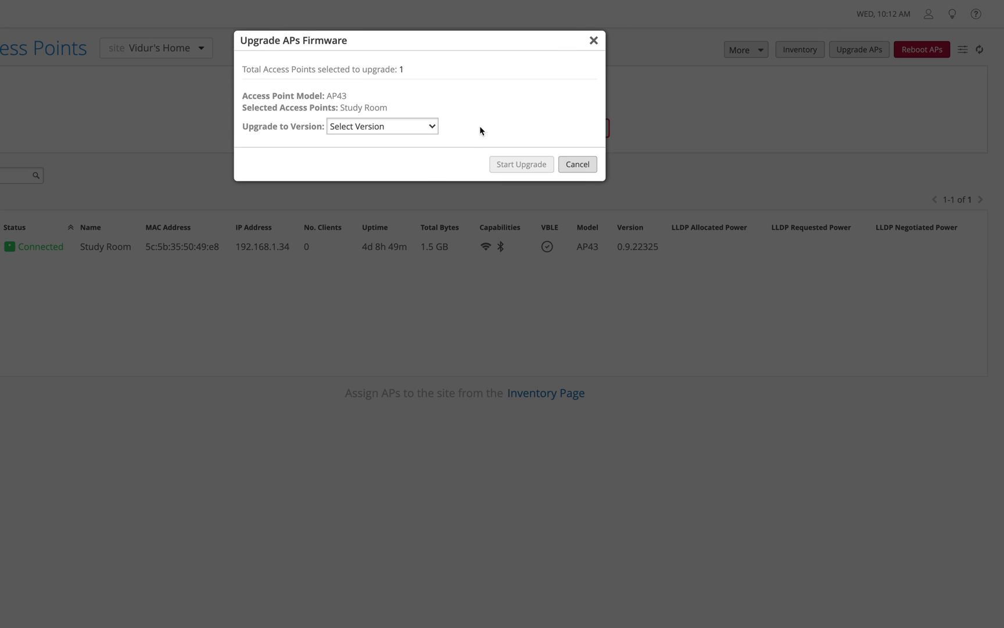
click(397, 128)
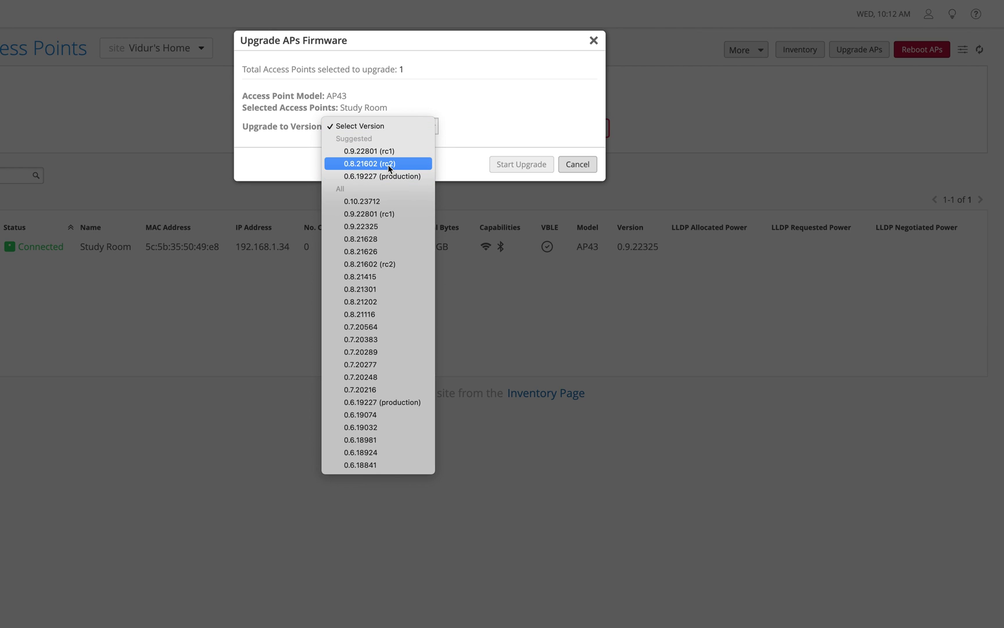
click(384, 164)
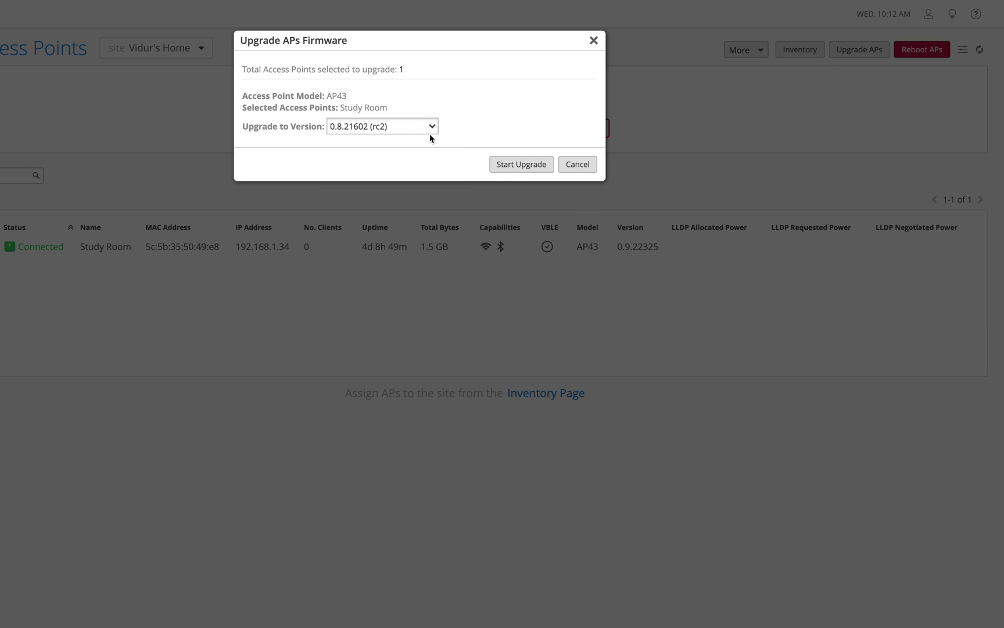
click(412, 129)
click(388, 114)
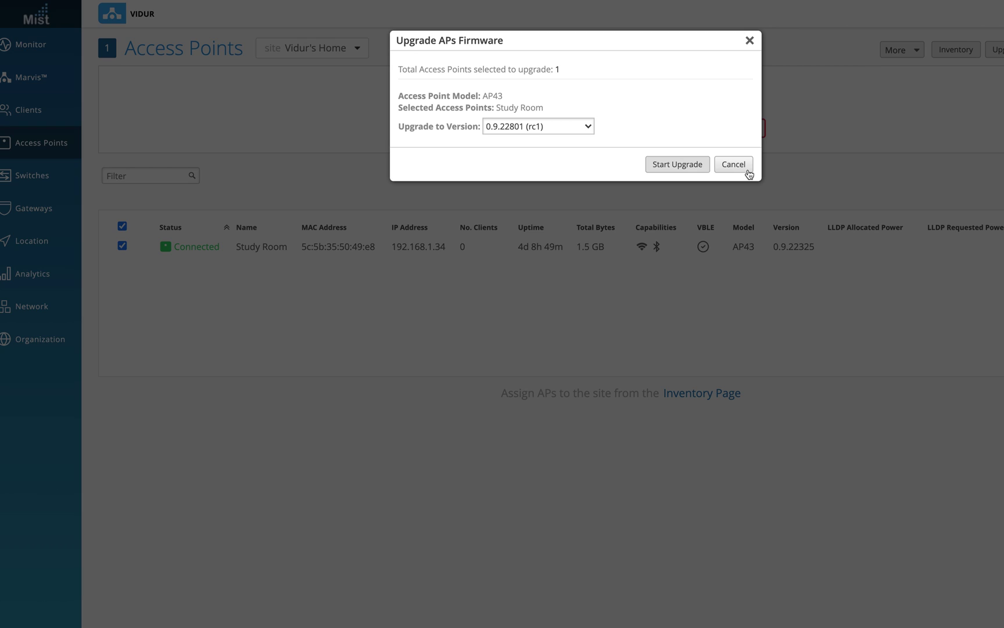
click(745, 168)
mouse_move(58, 343)
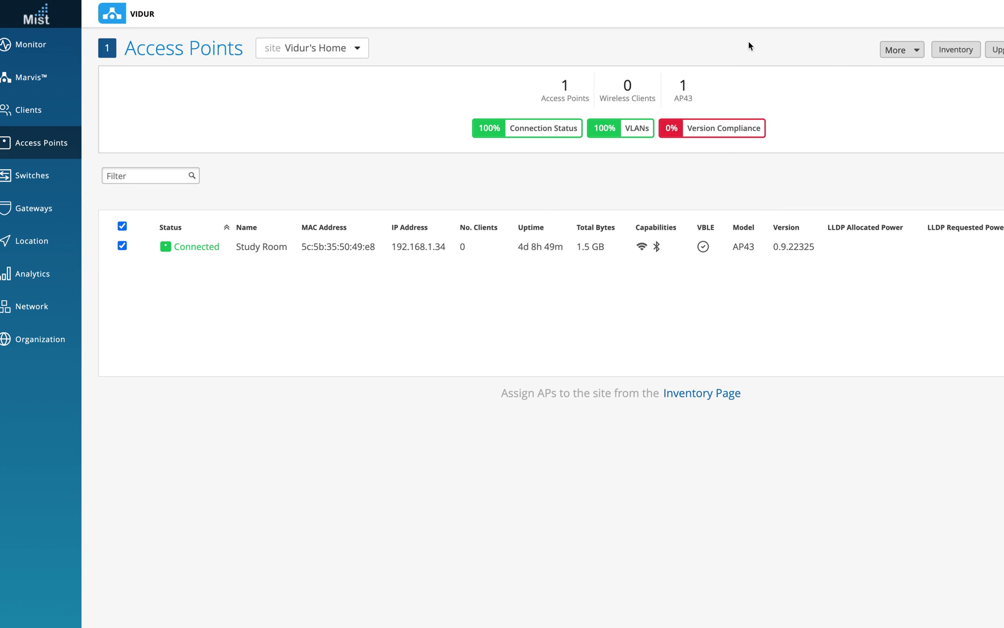
mouse_move(750, 5)
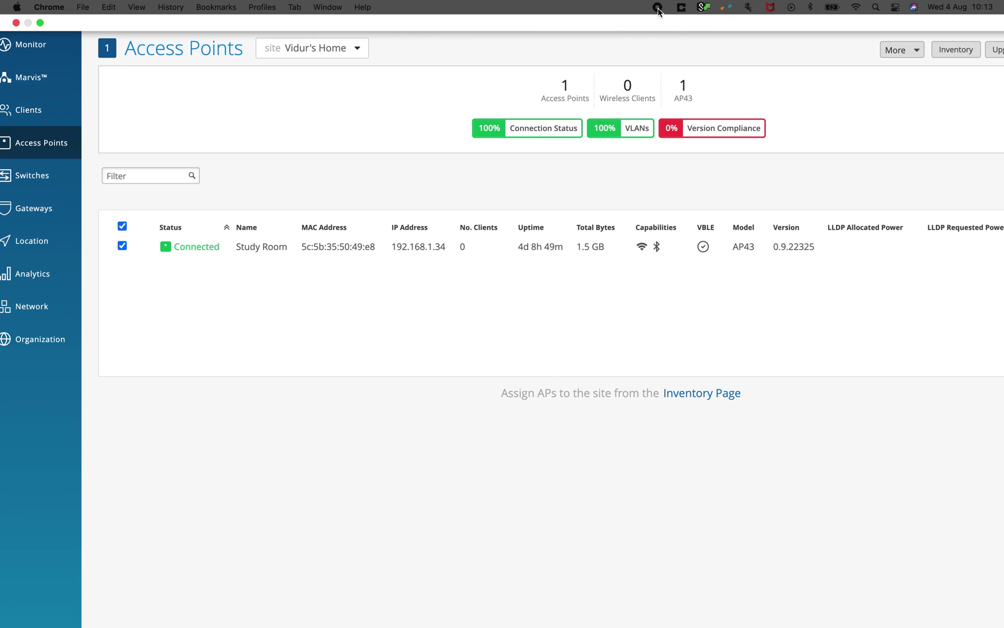